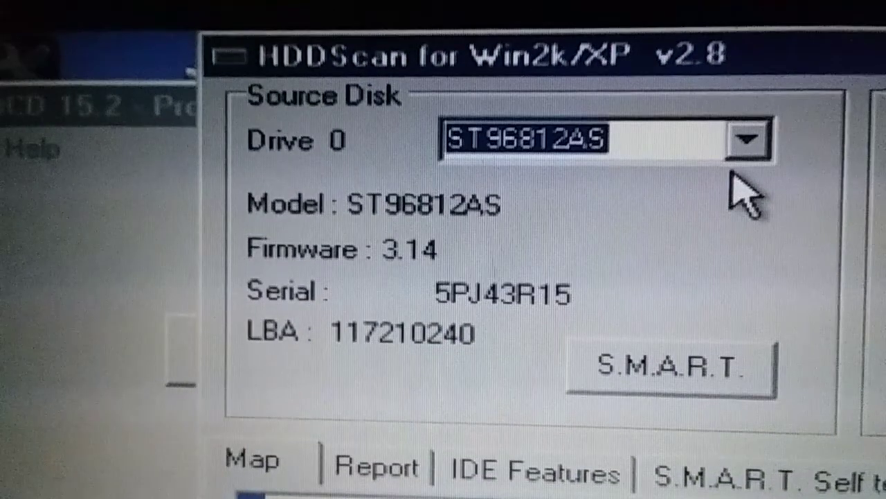
Step: Bring up the ST96812AS S.M.A.R.T. attribute table, showing 33°C and zero reallocated sectors
{"action": "left_click", "coordinate": [671, 367]}
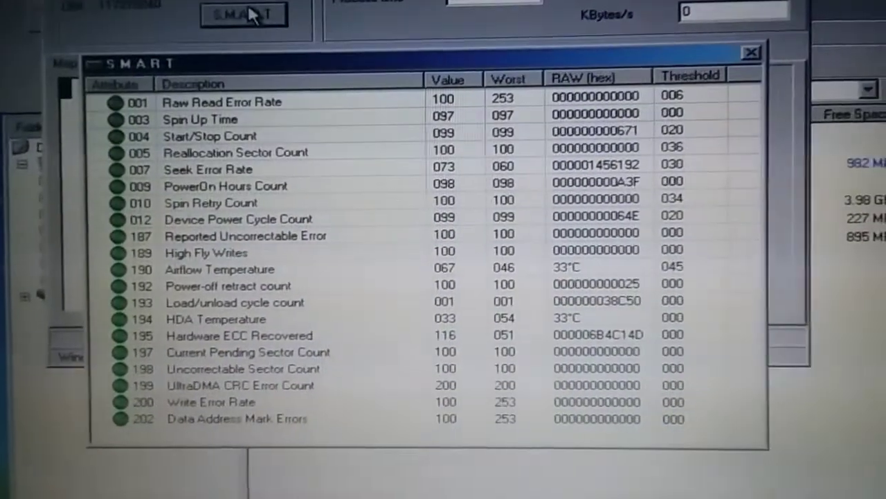